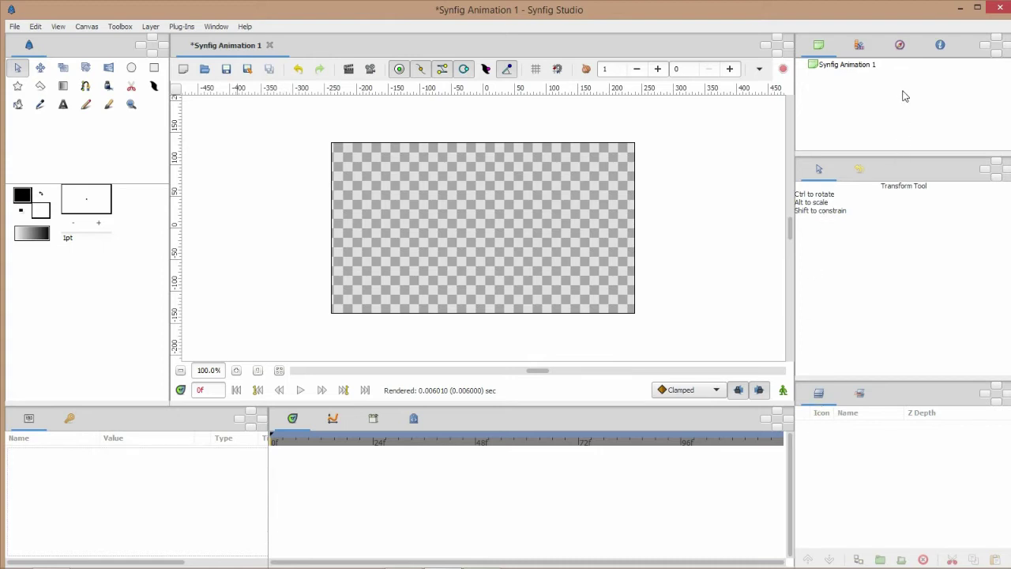
Show the Navigator preview, zoom the canvas out to 71.2% and pan the visible area.
{"action": "left_click", "coordinate": [900, 47]}
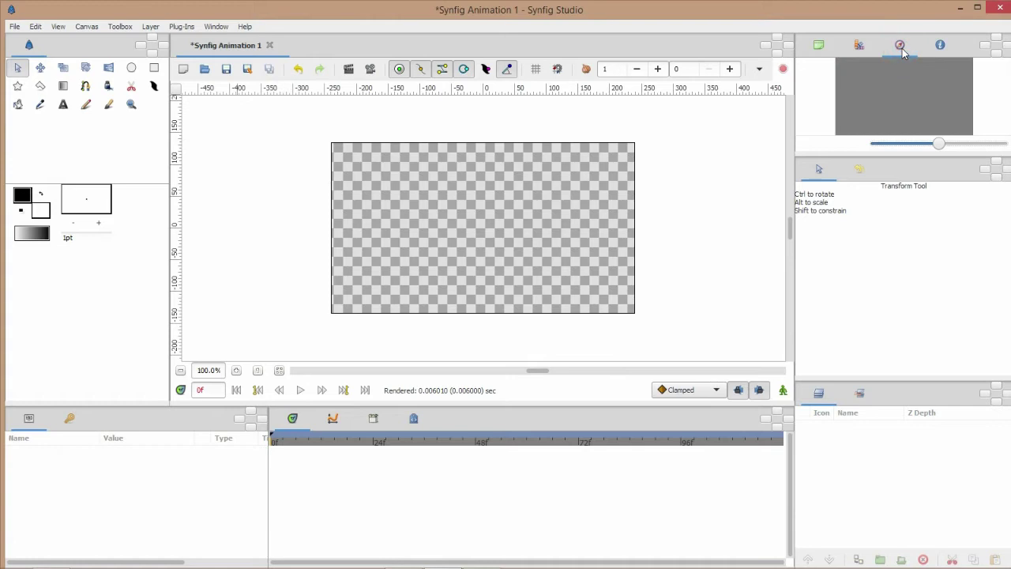
{"action": "left_click_drag", "start_coordinate": [937, 145], "coordinate": [930, 144]}
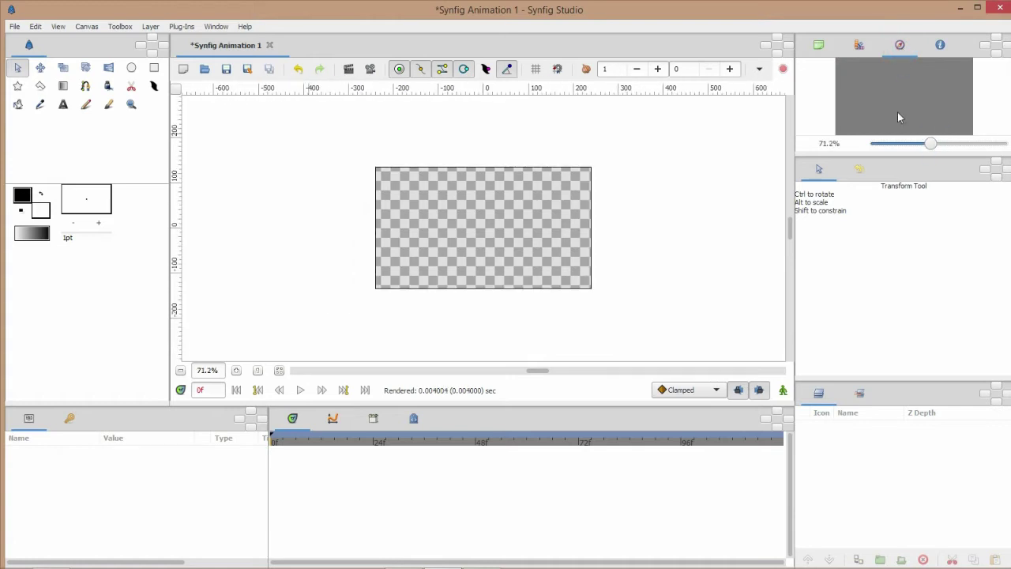
{"action": "left_click_drag", "start_coordinate": [897, 112], "coordinate": [940, 96]}
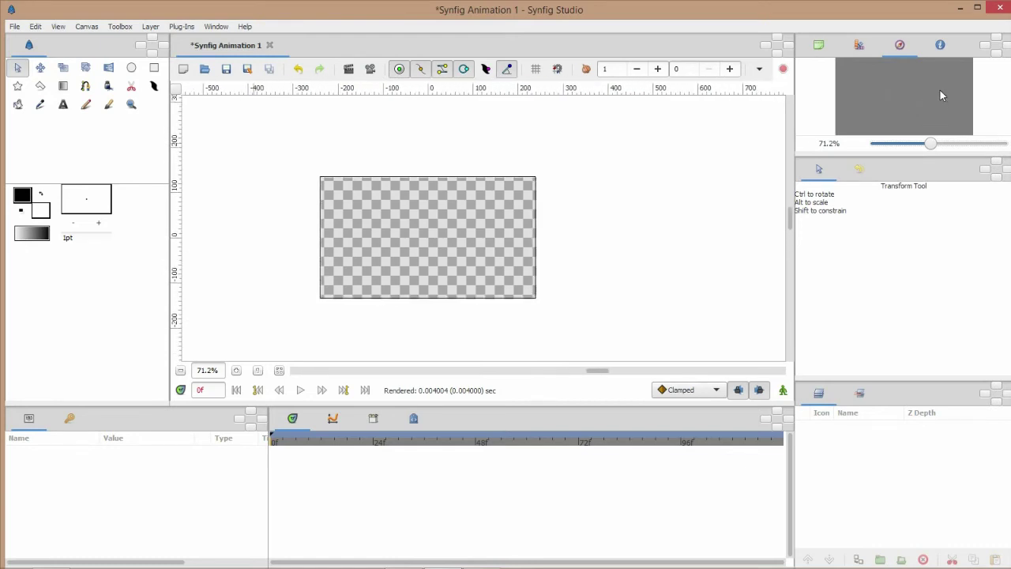
Draw a circle on the canvas's left side and lower its Blue to 2.4 to make it yellow.
{"action": "left_click", "coordinate": [133, 69]}
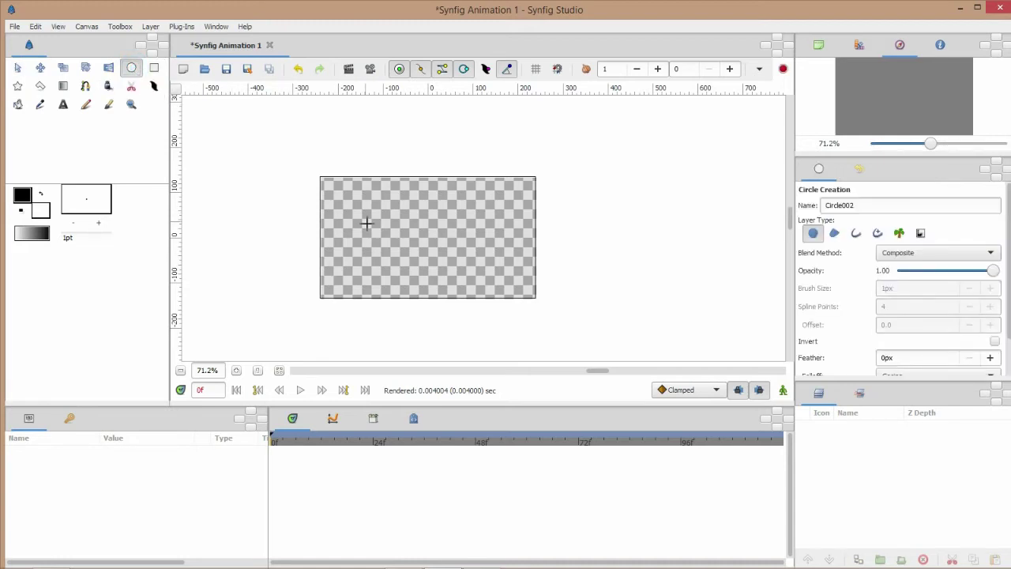
{"action": "left_click_drag", "start_coordinate": [367, 224], "coordinate": [390, 251]}
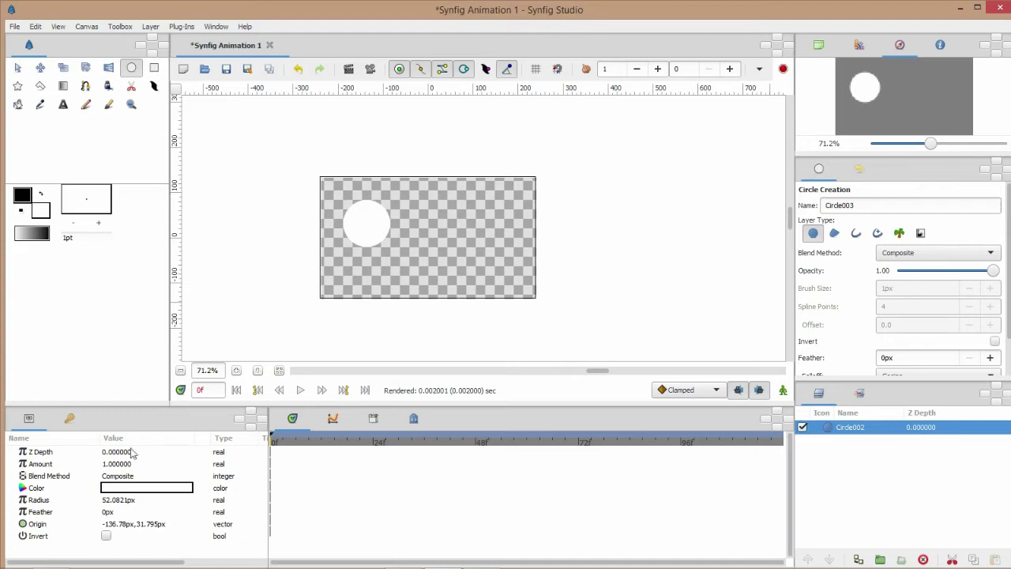
{"action": "double_click", "coordinate": [122, 489]}
{"action": "left_click", "coordinate": [359, 288]}
{"action": "left_click_drag", "start_coordinate": [359, 288], "coordinate": [329, 288]}
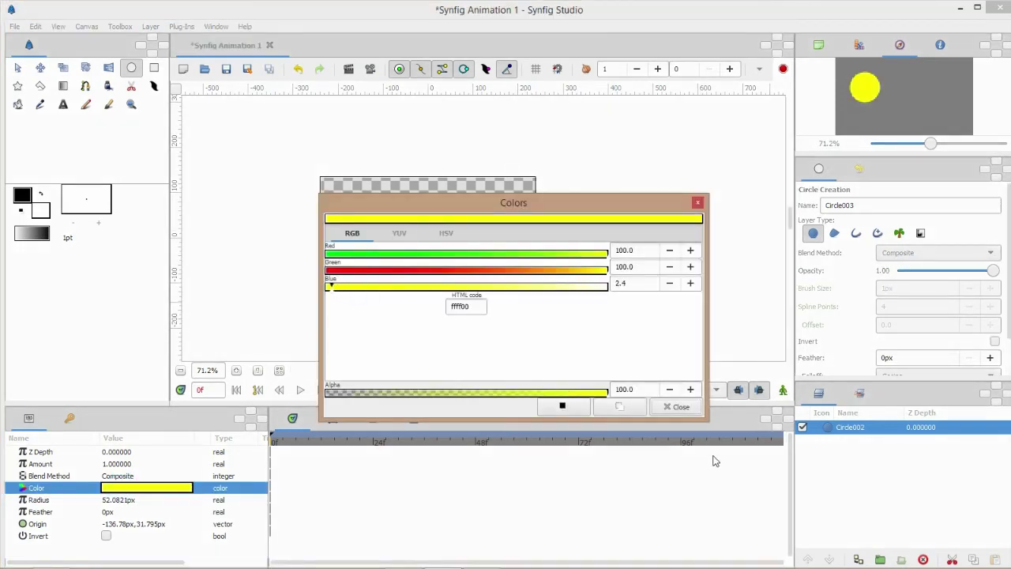
{"action": "left_click", "coordinate": [677, 406]}
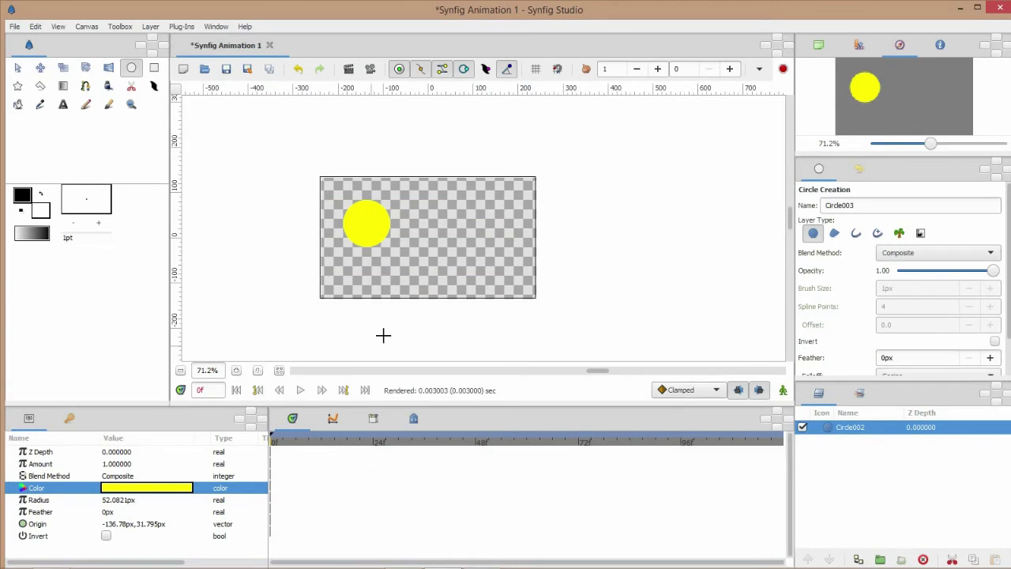
{"action": "left_click", "coordinate": [236, 370]}
At 139% zoom, resize the circle to radius 63.3283px and move it to -134.662px, 11.9558px.
{"action": "left_click", "coordinate": [236, 370]}
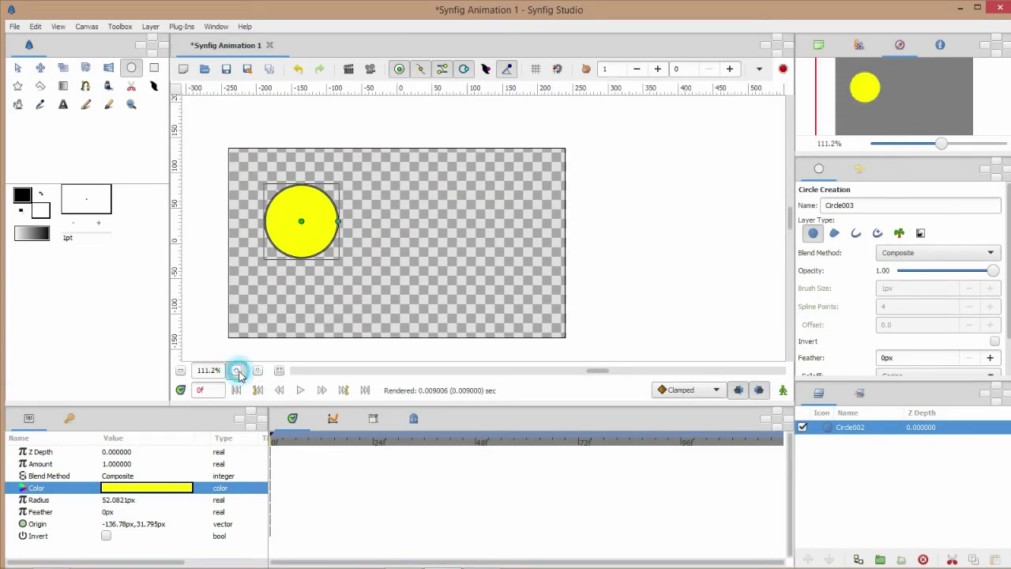
{"action": "left_click", "coordinate": [236, 369]}
{"action": "left_click_drag", "start_coordinate": [598, 370], "coordinate": [535, 371]}
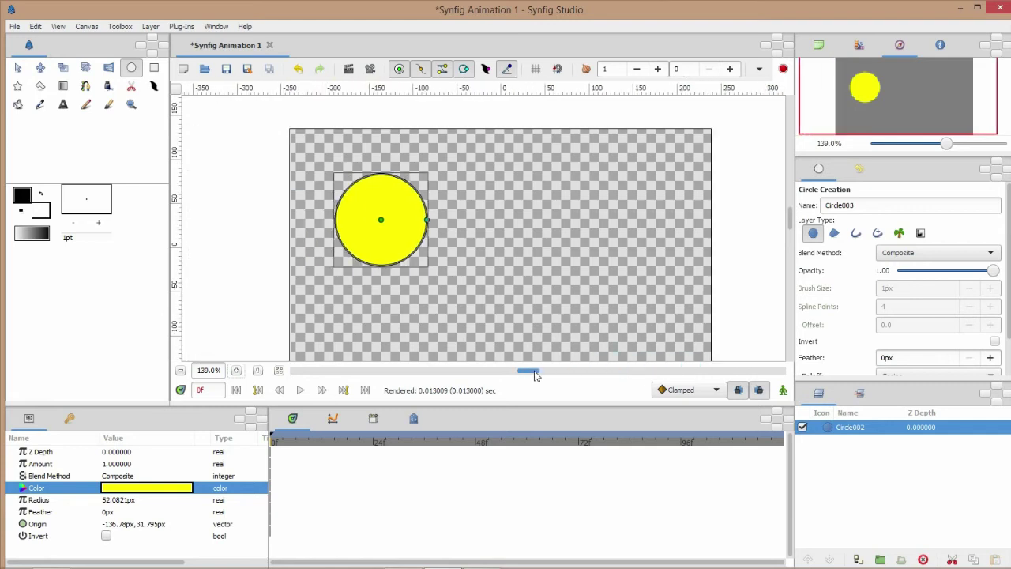
{"action": "left_click_drag", "start_coordinate": [790, 215], "coordinate": [791, 230]}
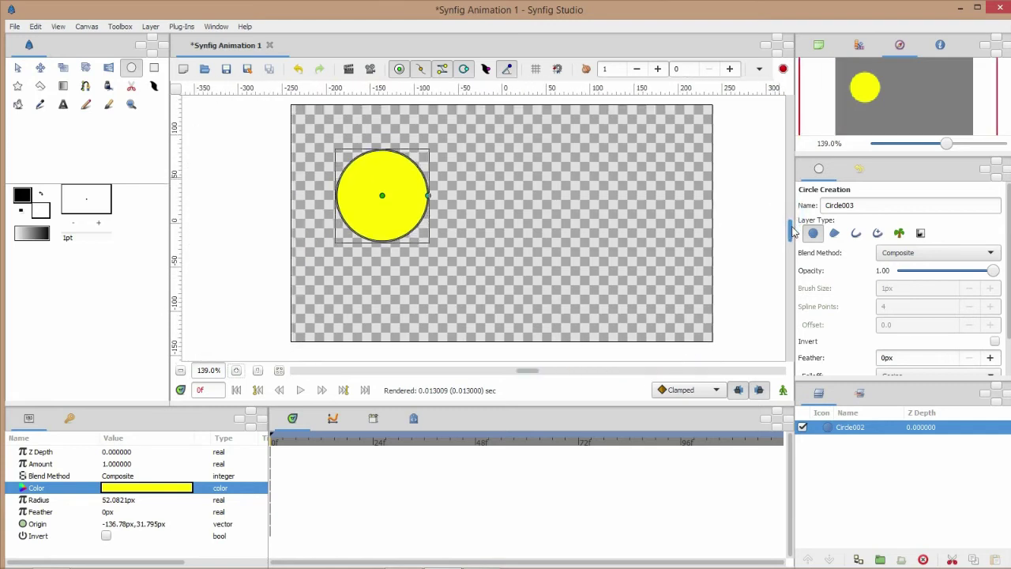
{"action": "left_click", "coordinate": [21, 69]}
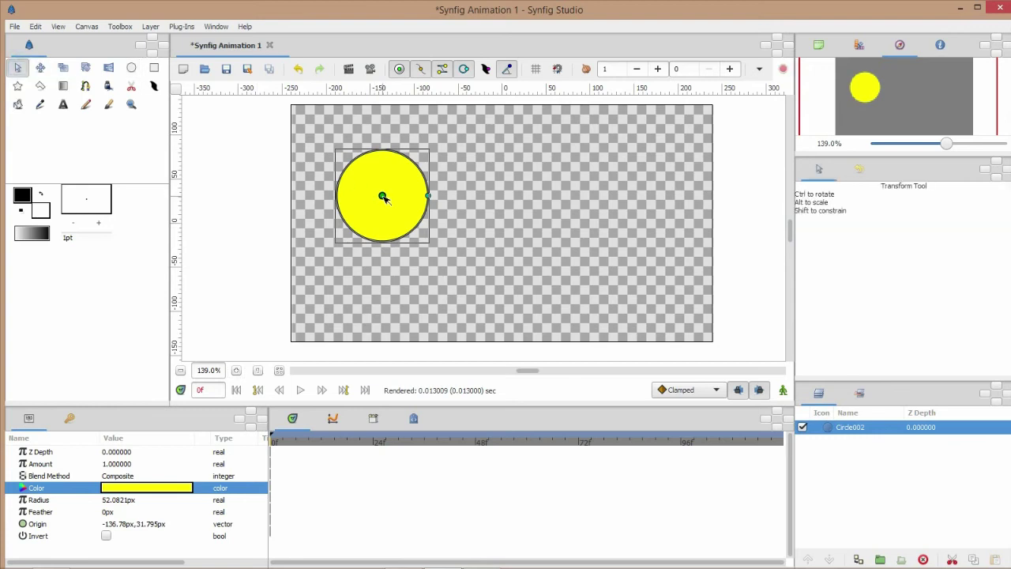
{"action": "mouse_move", "coordinate": [383, 197]}
{"action": "left_mouse_down"}
{"action": "mouse_move", "coordinate": [412, 222]}
{"action": "mouse_move", "coordinate": [472, 223]}
{"action": "mouse_move", "coordinate": [384, 212]}
{"action": "left_mouse_up"}
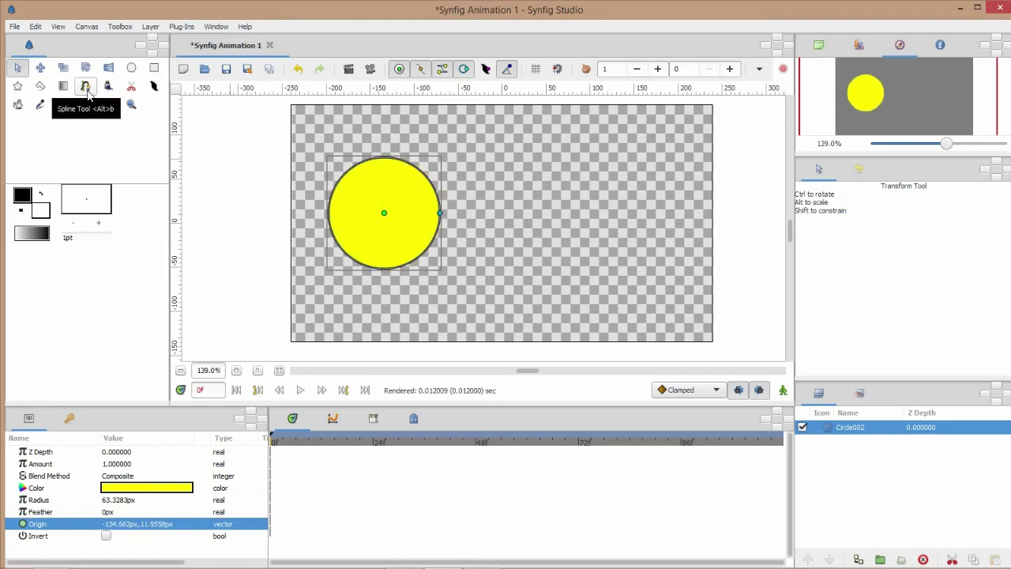
Trace an eight-vertex C-shaped spline right of the circle and close it with Loop Spline.
{"action": "left_click", "coordinate": [86, 87]}
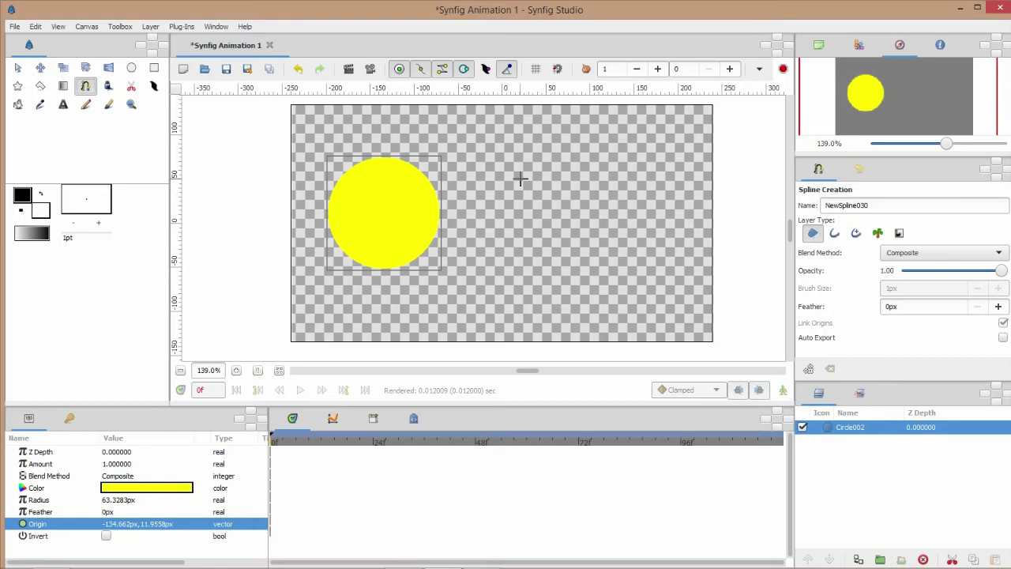
{"action": "left_click", "coordinate": [520, 179]}
{"action": "left_click", "coordinate": [546, 178]}
{"action": "left_click_drag", "start_coordinate": [586, 141], "coordinate": [623, 139]}
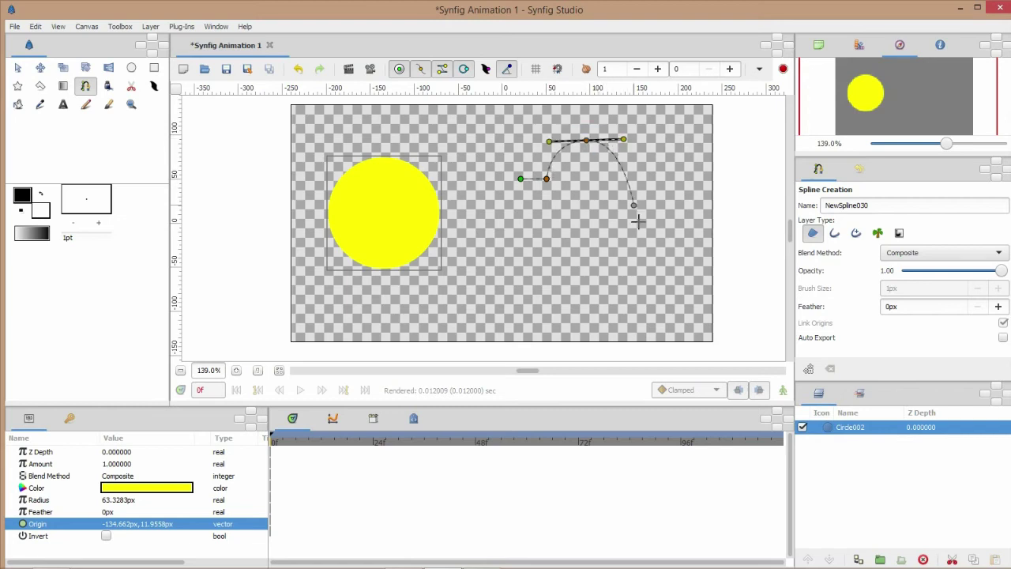
{"action": "left_click_drag", "start_coordinate": [629, 205], "coordinate": [632, 233]}
{"action": "left_click_drag", "start_coordinate": [588, 273], "coordinate": [532, 244]}
{"action": "left_click_drag", "start_coordinate": [588, 293], "coordinate": [645, 293]}
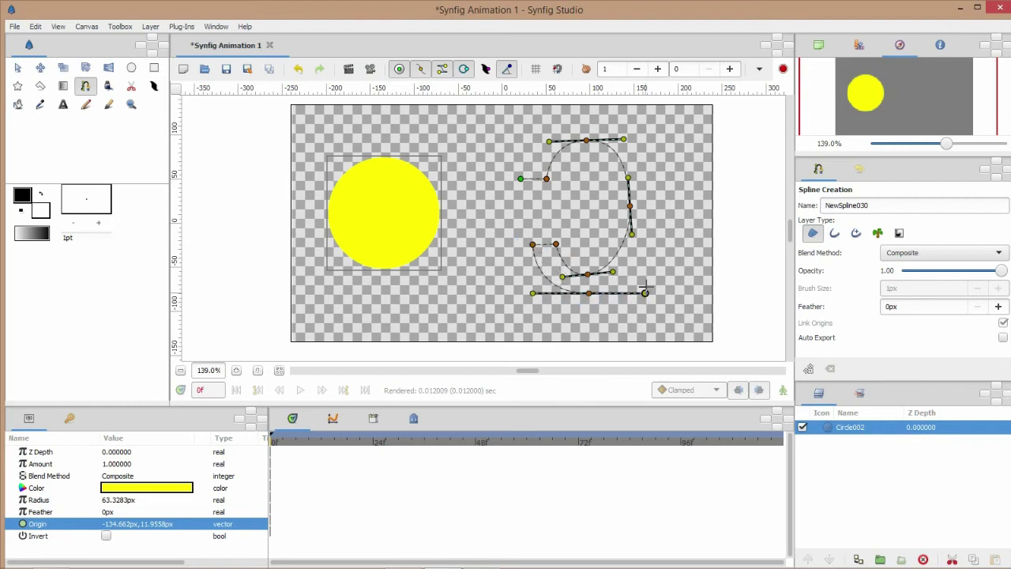
{"action": "left_click", "coordinate": [648, 205]}
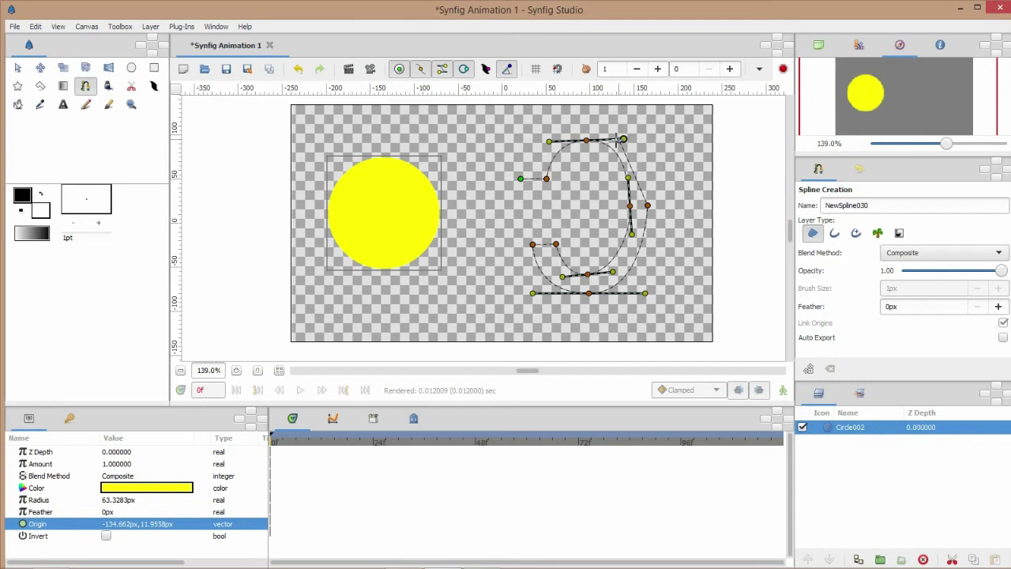
{"action": "left_click_drag", "start_coordinate": [594, 117], "coordinate": [539, 117]}
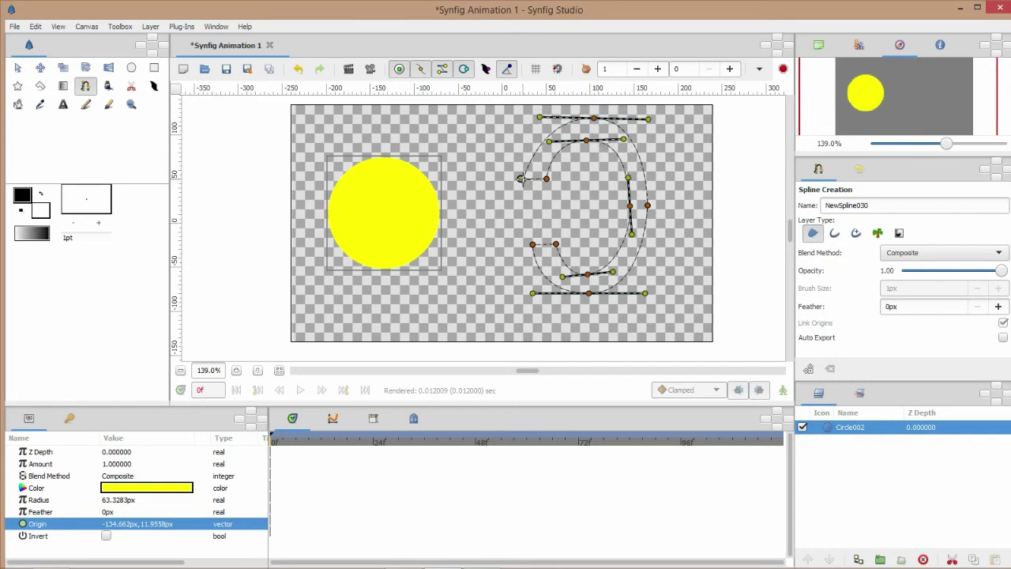
{"action": "right_click", "coordinate": [519, 178]}
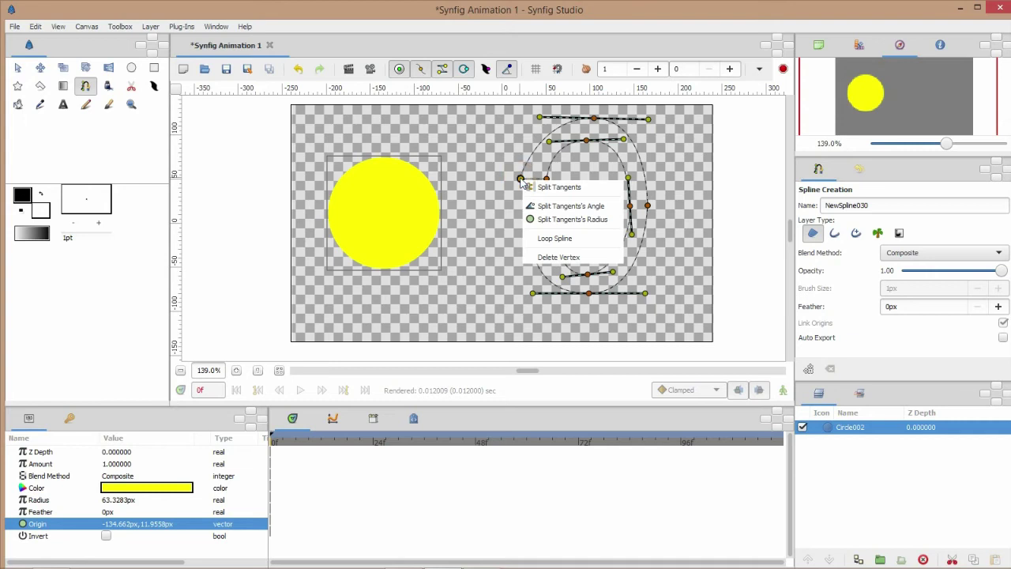
{"action": "left_click", "coordinate": [562, 240]}
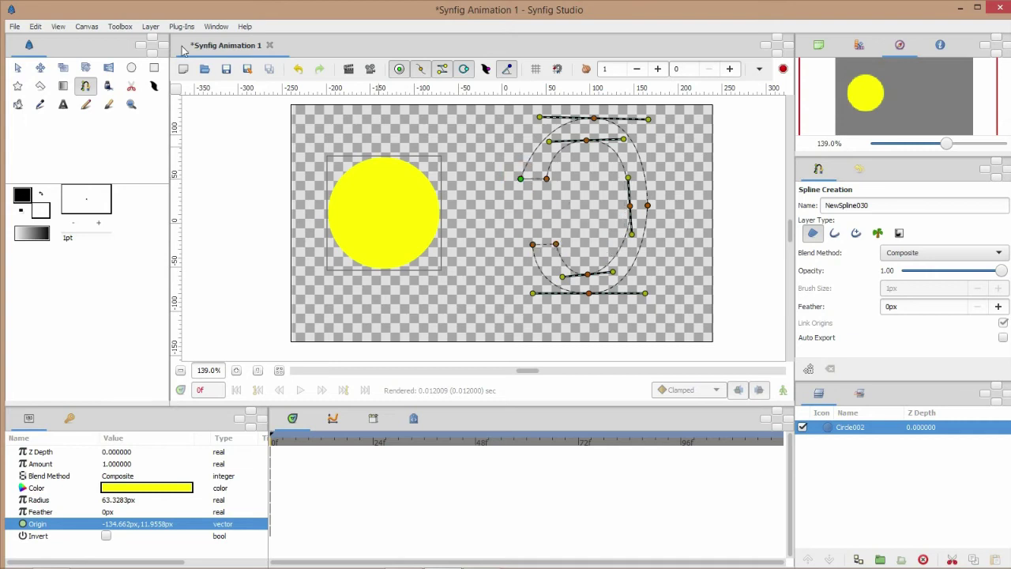
Select the NewSpline030 Region layer and move it left to origin -22.3984px, 1.87579px.
{"action": "left_click", "coordinate": [19, 70]}
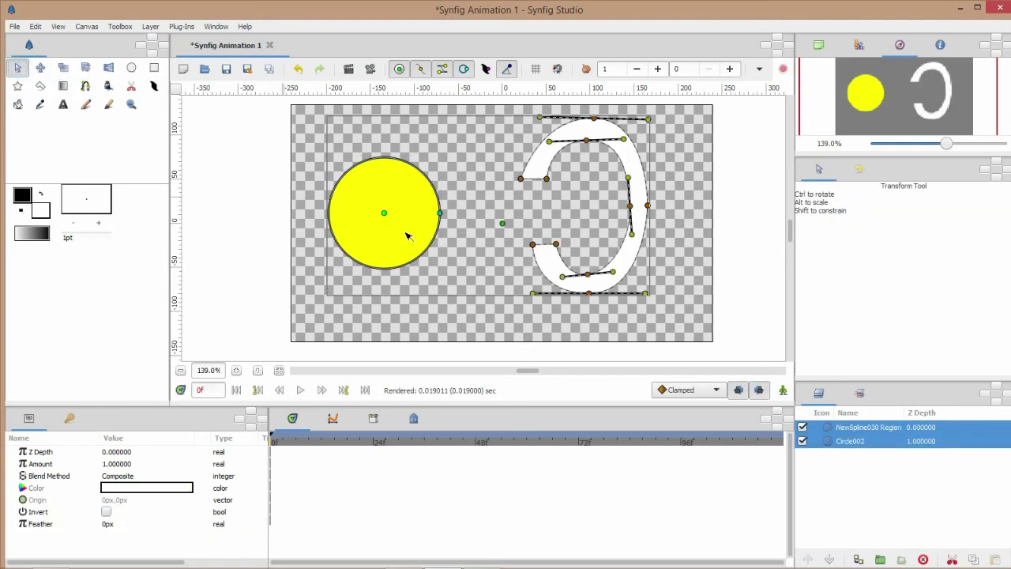
{"action": "left_click_drag", "start_coordinate": [841, 467], "coordinate": [844, 452]}
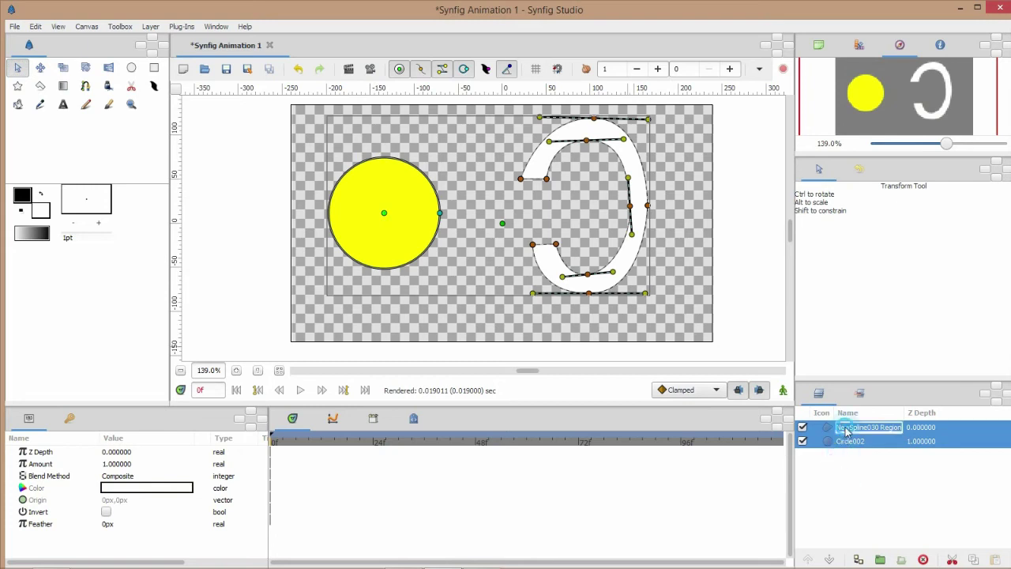
{"action": "left_click", "coordinate": [826, 427]}
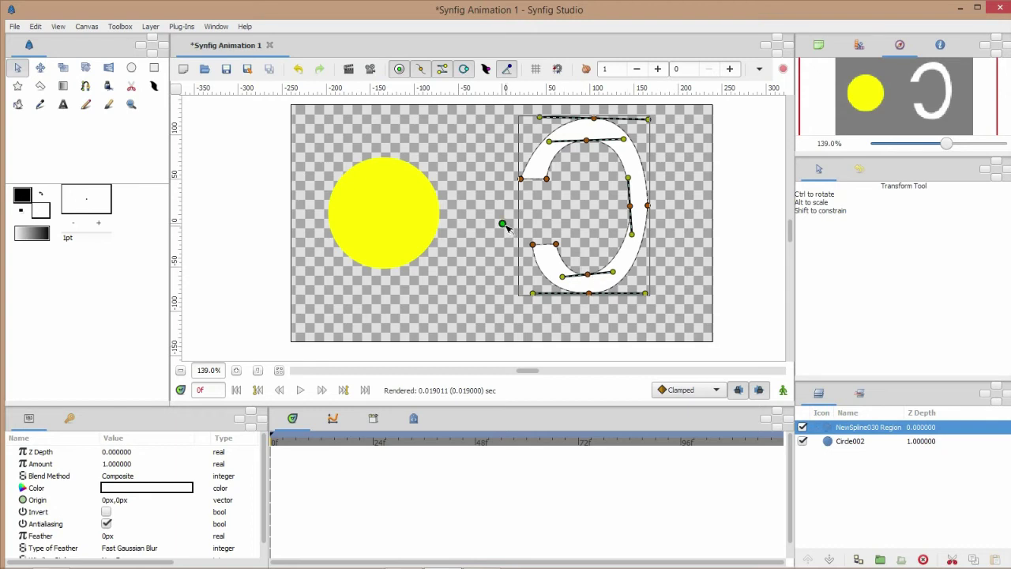
{"action": "mouse_move", "coordinate": [502, 224]}
{"action": "left_mouse_down"}
{"action": "mouse_move", "coordinate": [466, 237]}
{"action": "mouse_move", "coordinate": [482, 221]}
{"action": "left_mouse_up"}
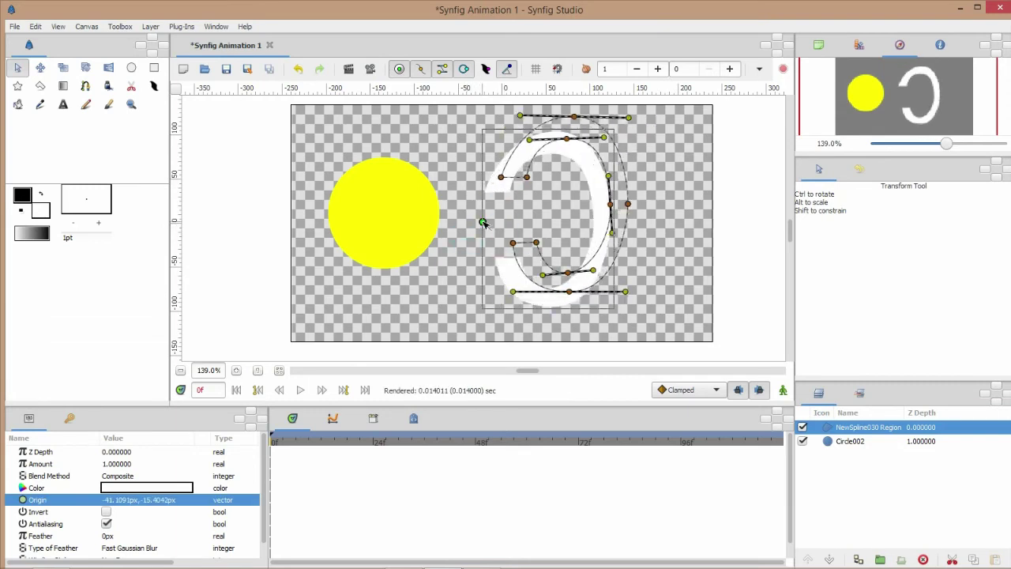
Change the region's fill colour from white to blue (0000ff).
{"action": "double_click", "coordinate": [142, 488]}
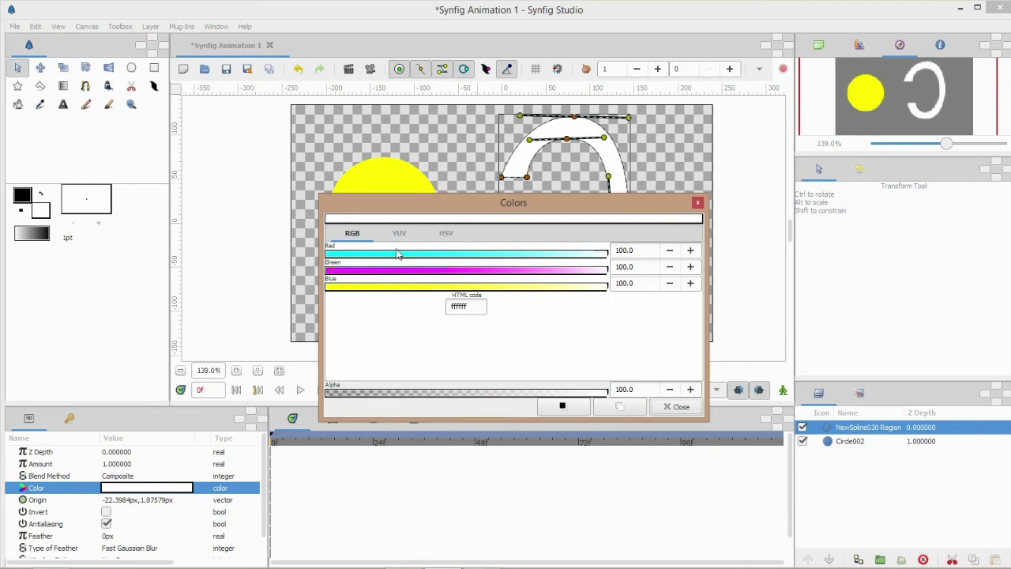
{"action": "left_click_drag", "start_coordinate": [386, 270], "coordinate": [320, 245]}
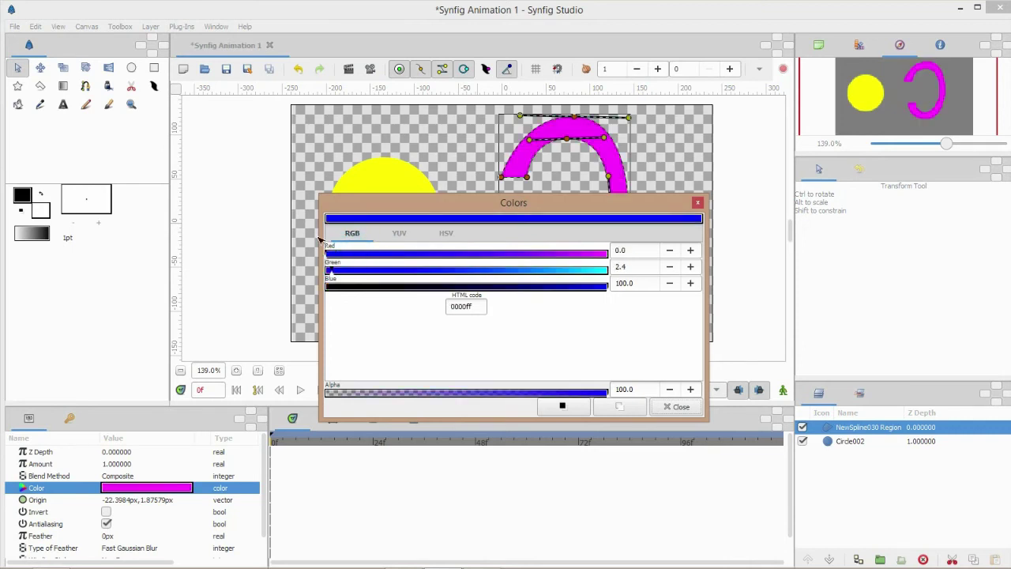
{"action": "left_click", "coordinate": [676, 407]}
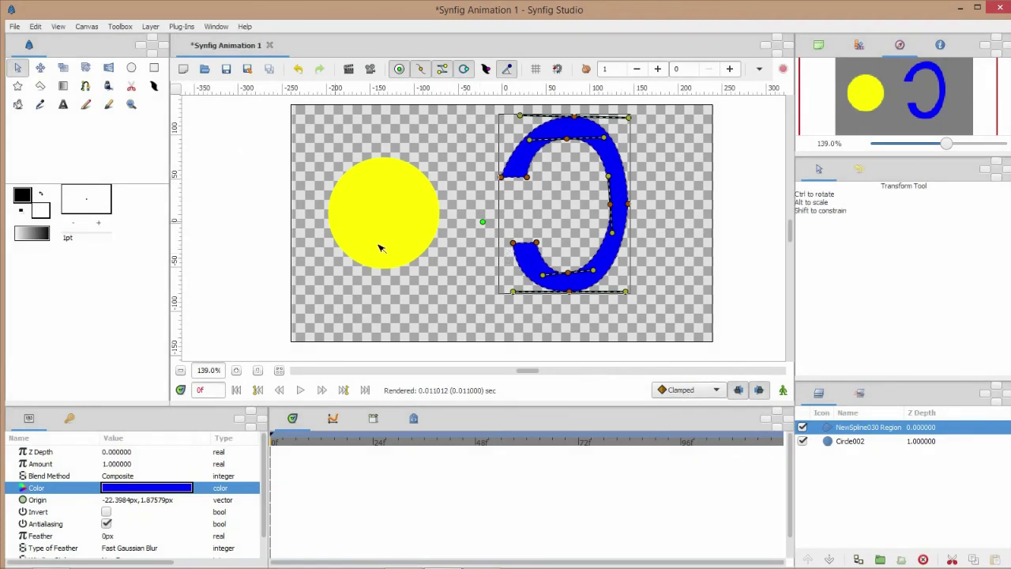
Draw a rectangle from the canvas's top-left to bottom-right corner.
{"action": "left_click", "coordinate": [155, 68]}
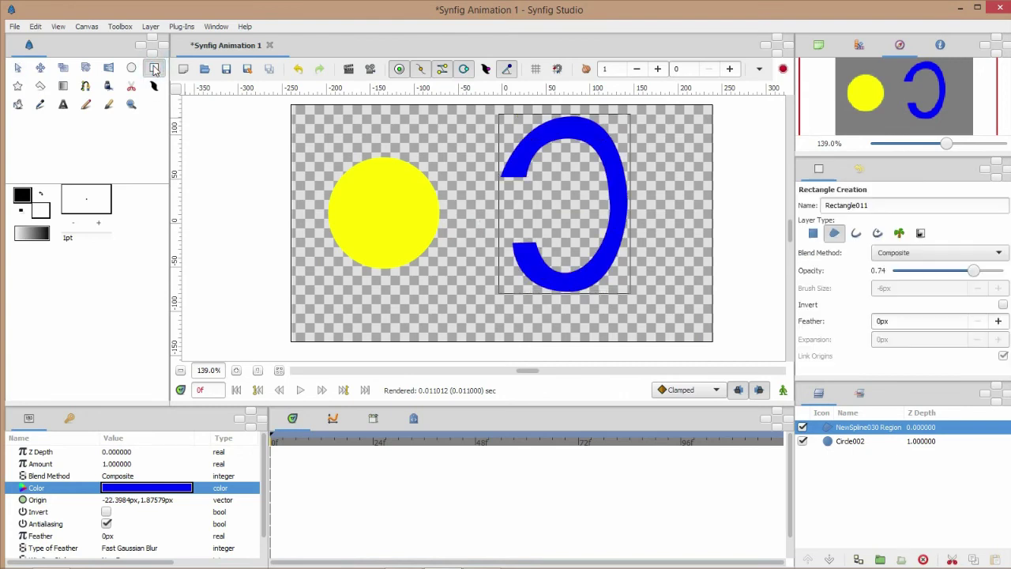
{"action": "left_click", "coordinate": [288, 101]}
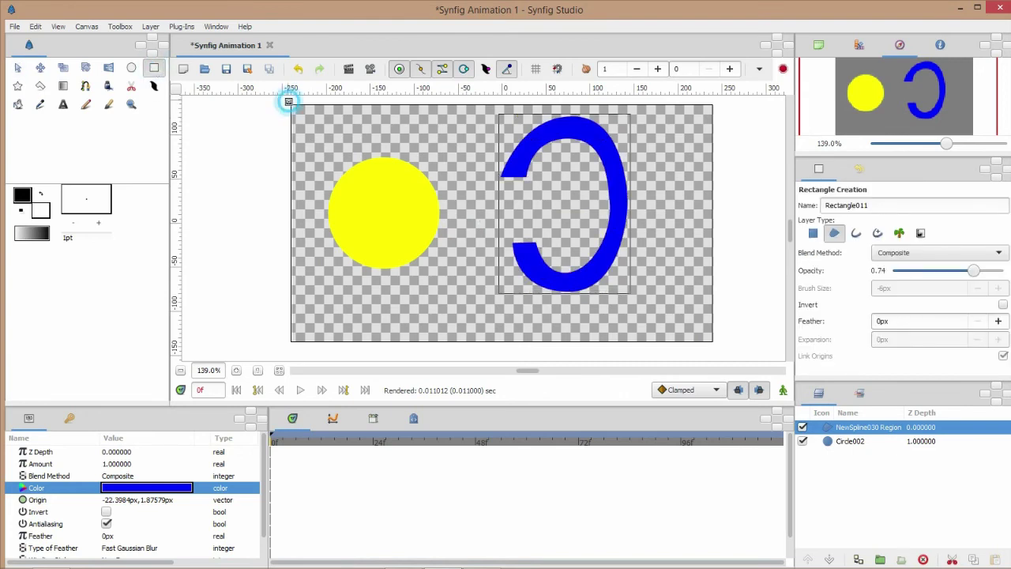
{"action": "left_click_drag", "start_coordinate": [289, 101], "coordinate": [716, 345]}
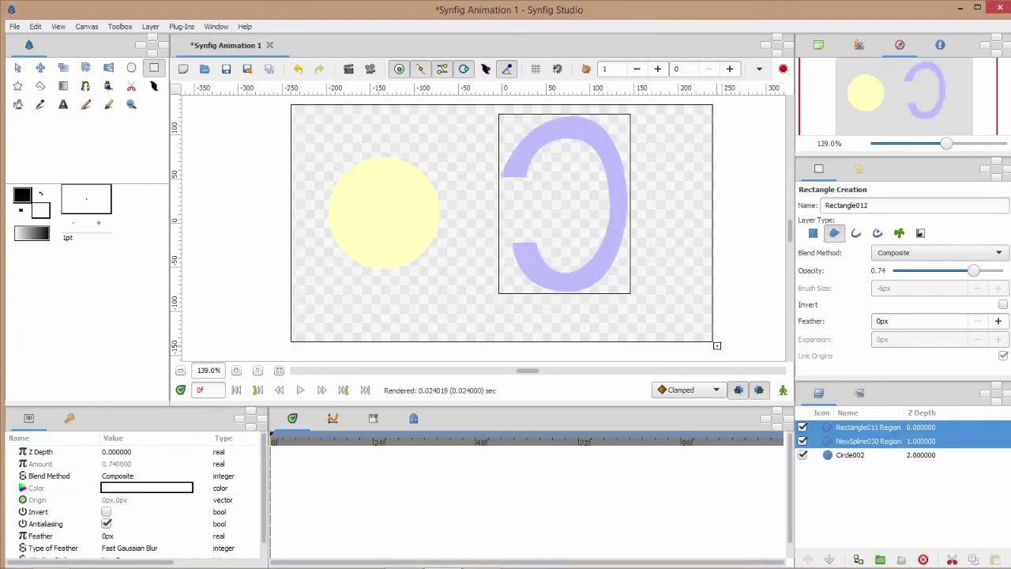
{"action": "left_click", "coordinate": [850, 501]}
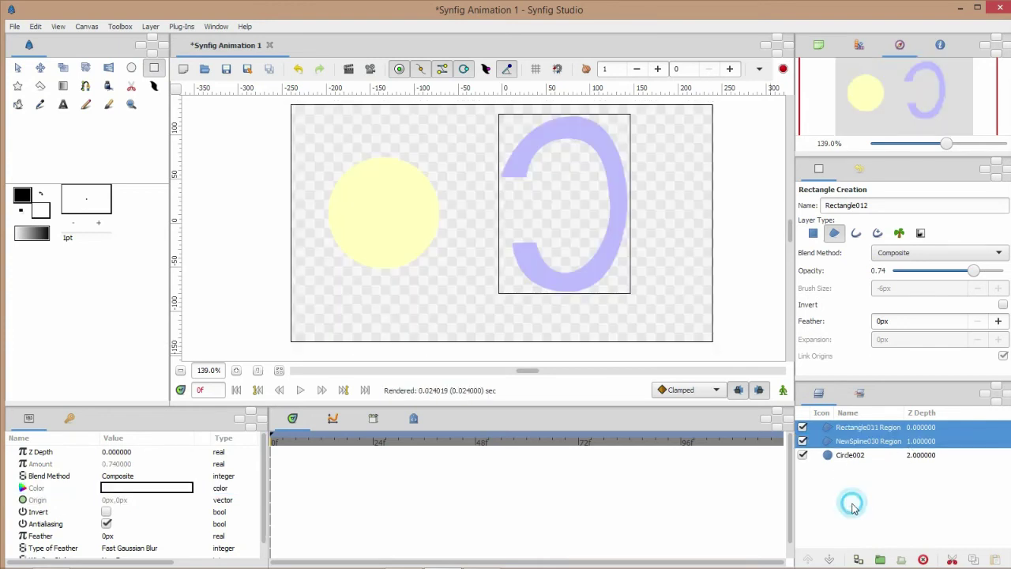
Move Rectangle011 Region to the bottom of the layer stack and disable it temporarily.
{"action": "left_click", "coordinate": [824, 427]}
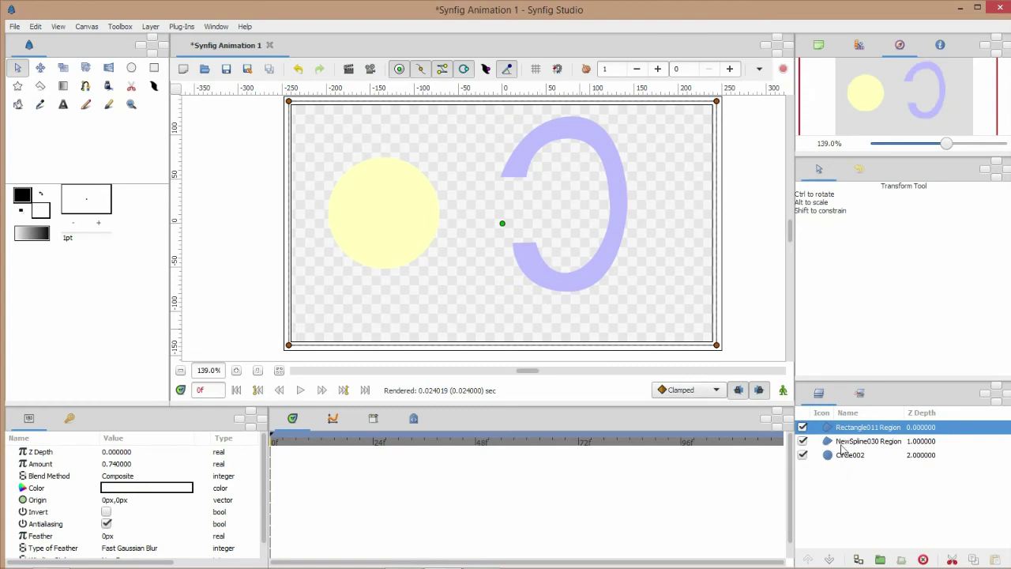
{"action": "left_click_drag", "start_coordinate": [833, 427], "coordinate": [837, 466]}
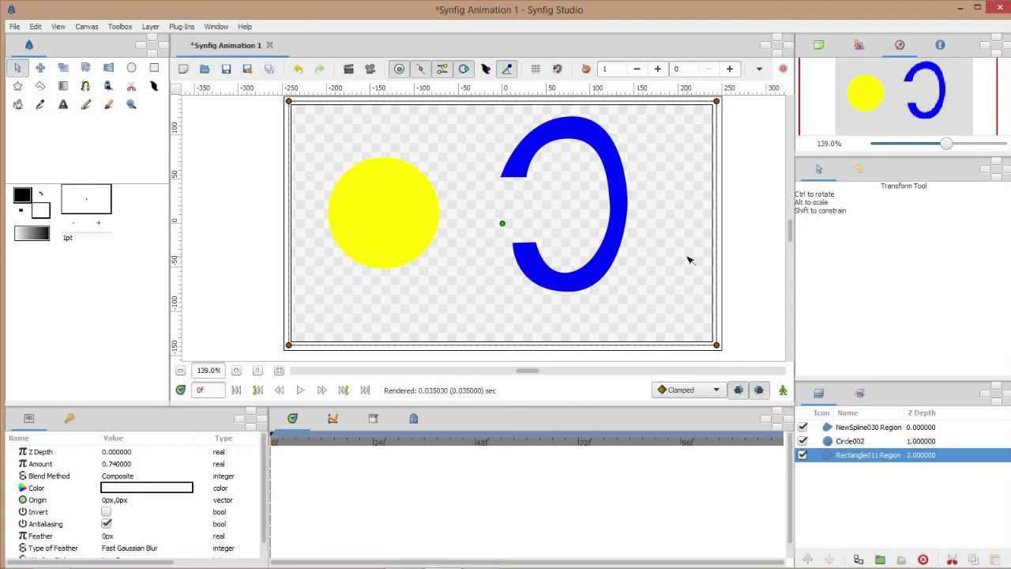
{"action": "left_click", "coordinate": [803, 456]}
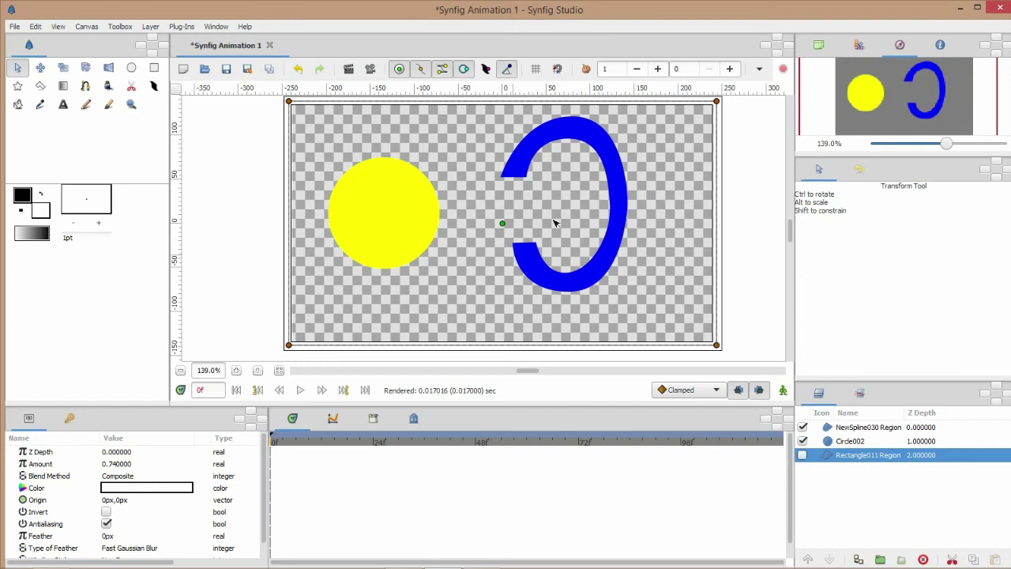
Re-enable Rectangle011 Region and set its Amount to 1 for a fully opaque background.
{"action": "left_click", "coordinate": [802, 455]}
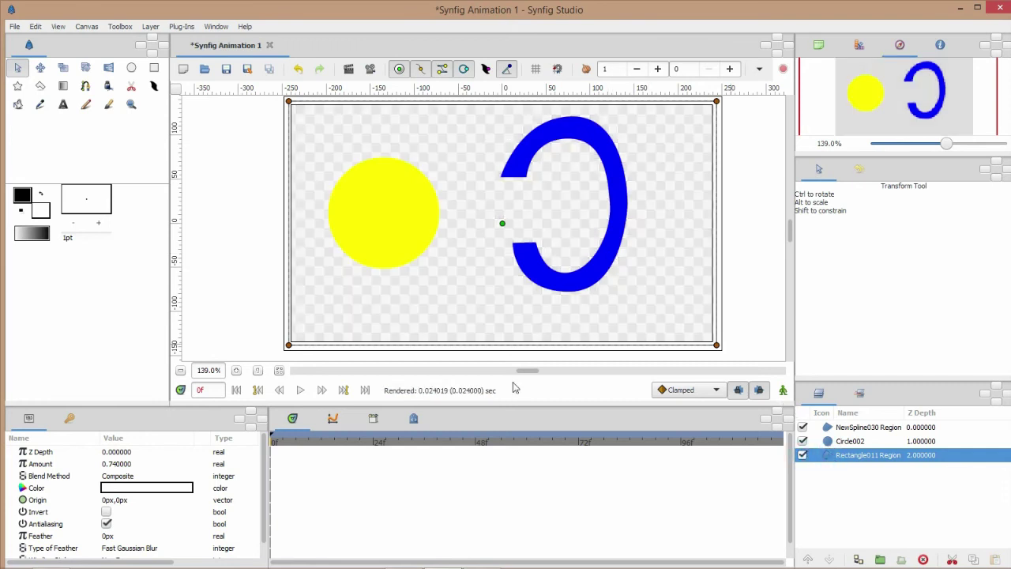
{"action": "left_click", "coordinate": [108, 465]}
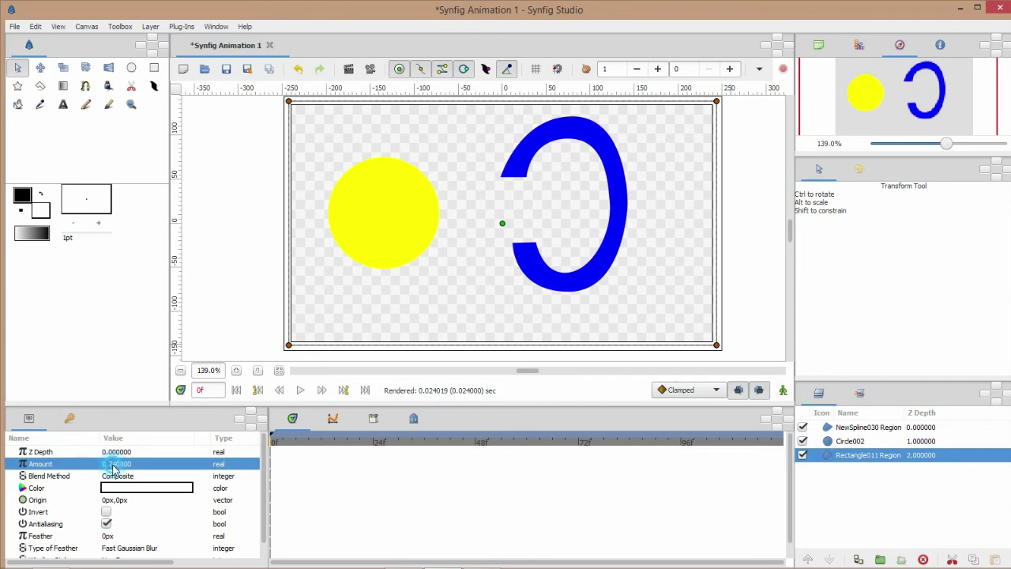
{"action": "left_click", "coordinate": [113, 464]}
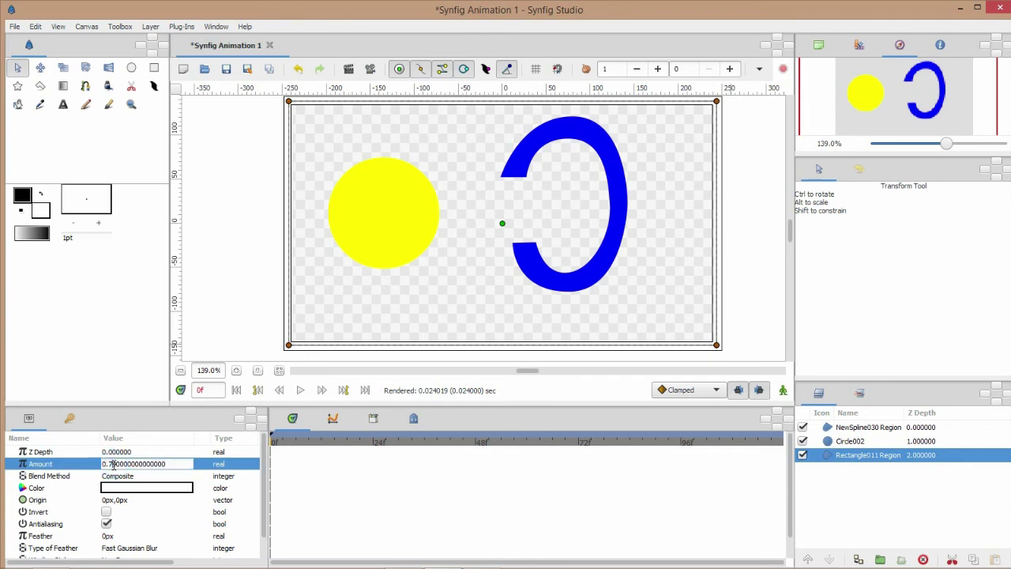
{"action": "left_click", "coordinate": [181, 465]}
{"action": "left_click_drag", "start_coordinate": [181, 465], "coordinate": [51, 465]}
{"action": "type", "text": "1"}
{"action": "key", "text": "Return"}
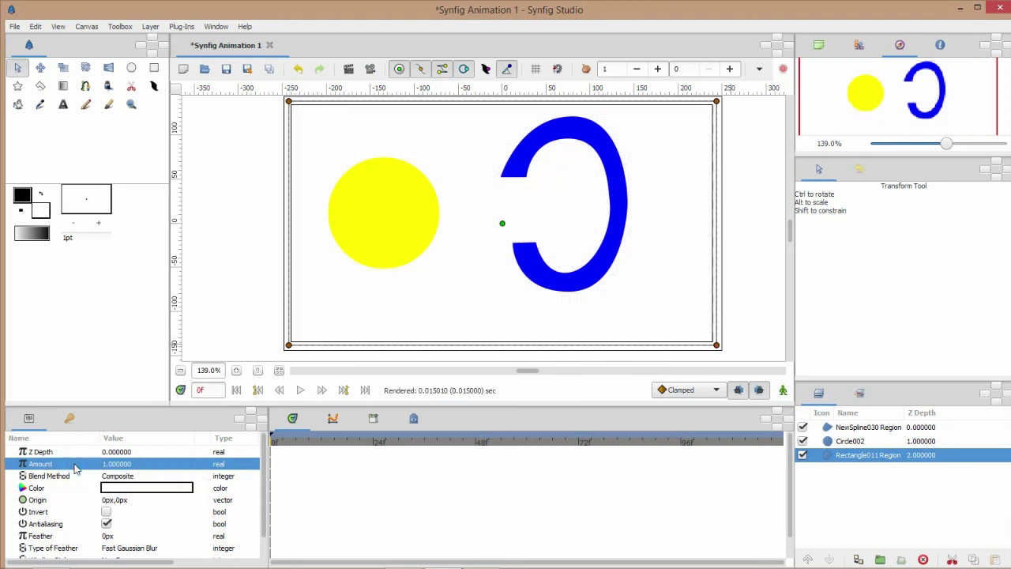
{"action": "left_click", "coordinate": [227, 71]}
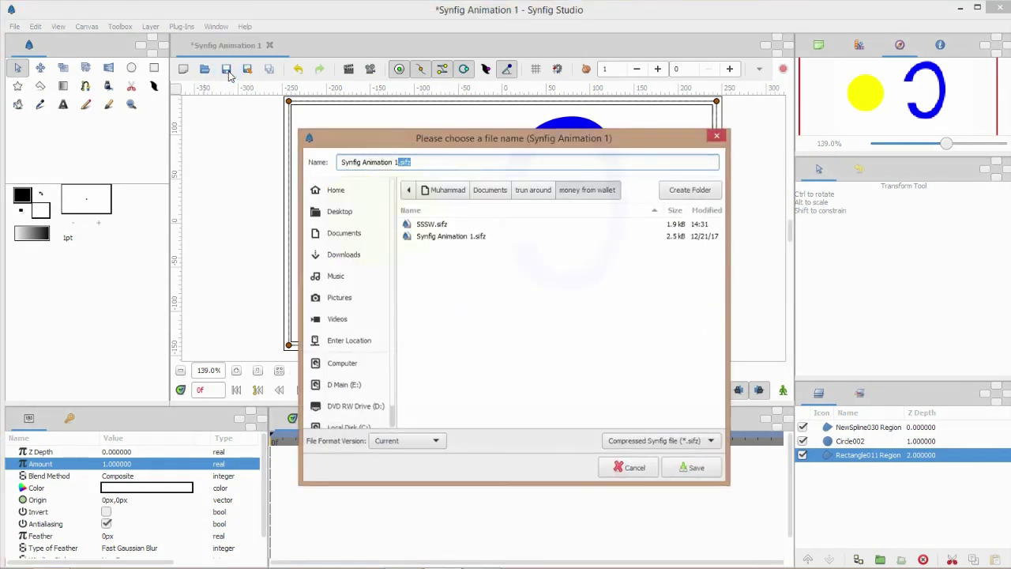
Replace the suggested name with 'sample' and save it to Documents as sample.sifz.
{"action": "left_click", "coordinate": [417, 160]}
{"action": "triple_click", "coordinate": [417, 160]}
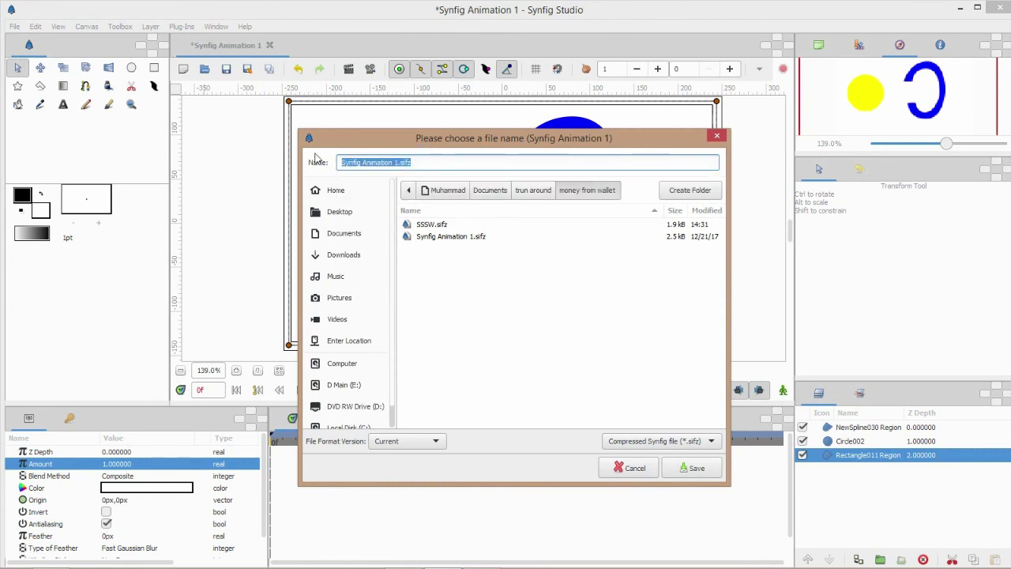
{"action": "type", "text": "sample"}
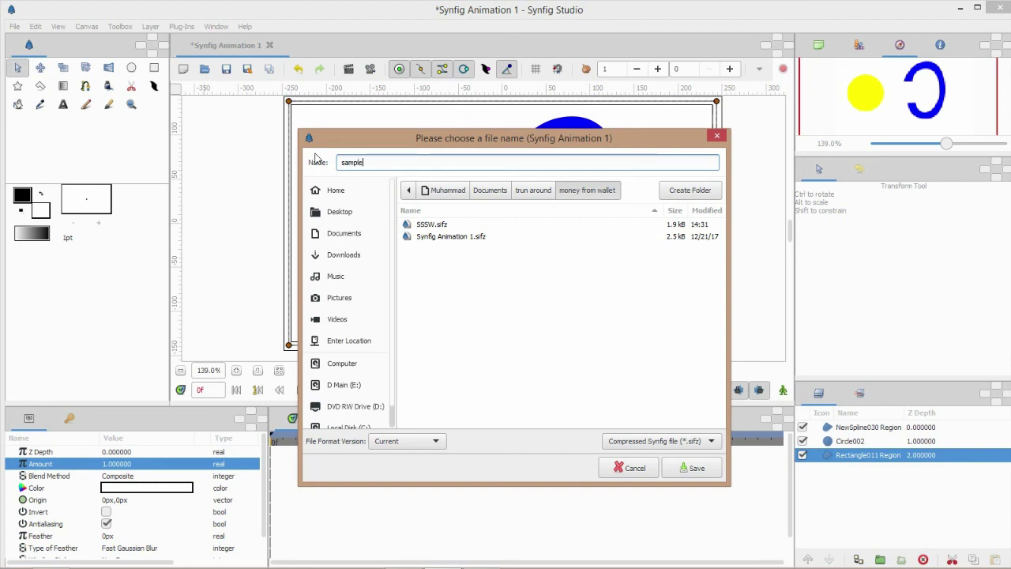
{"action": "left_click", "coordinate": [497, 196]}
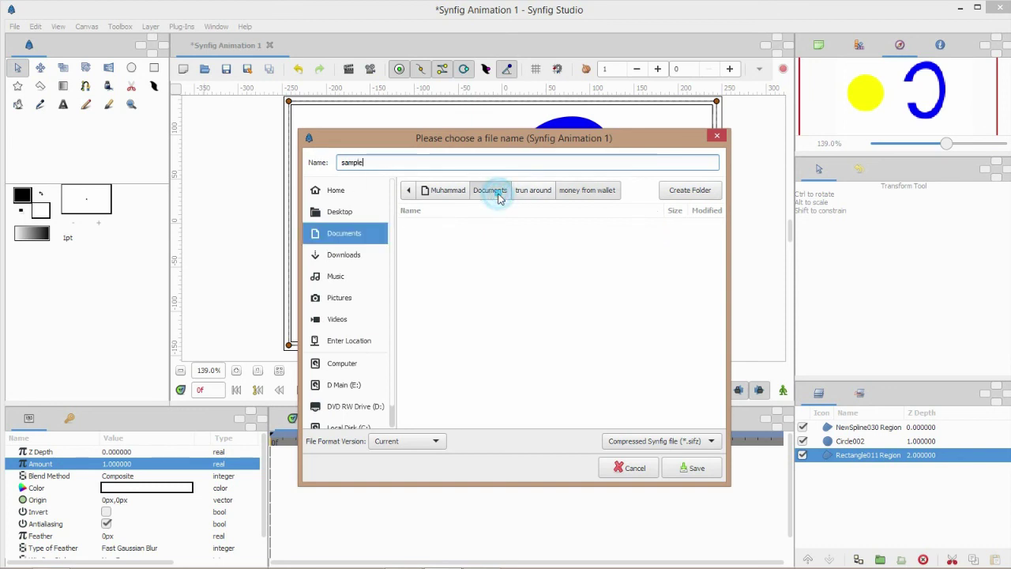
{"action": "left_click", "coordinate": [681, 468]}
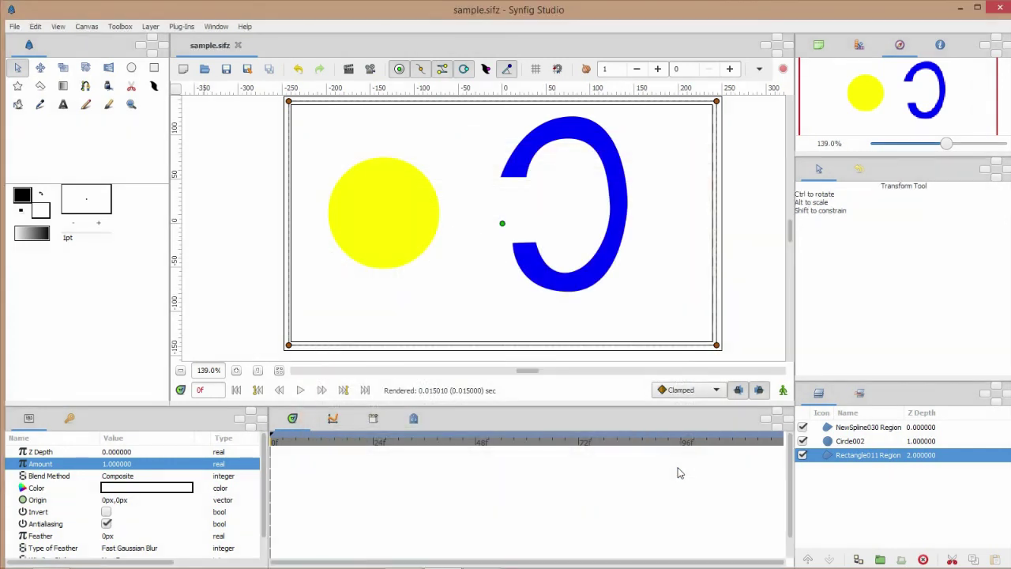